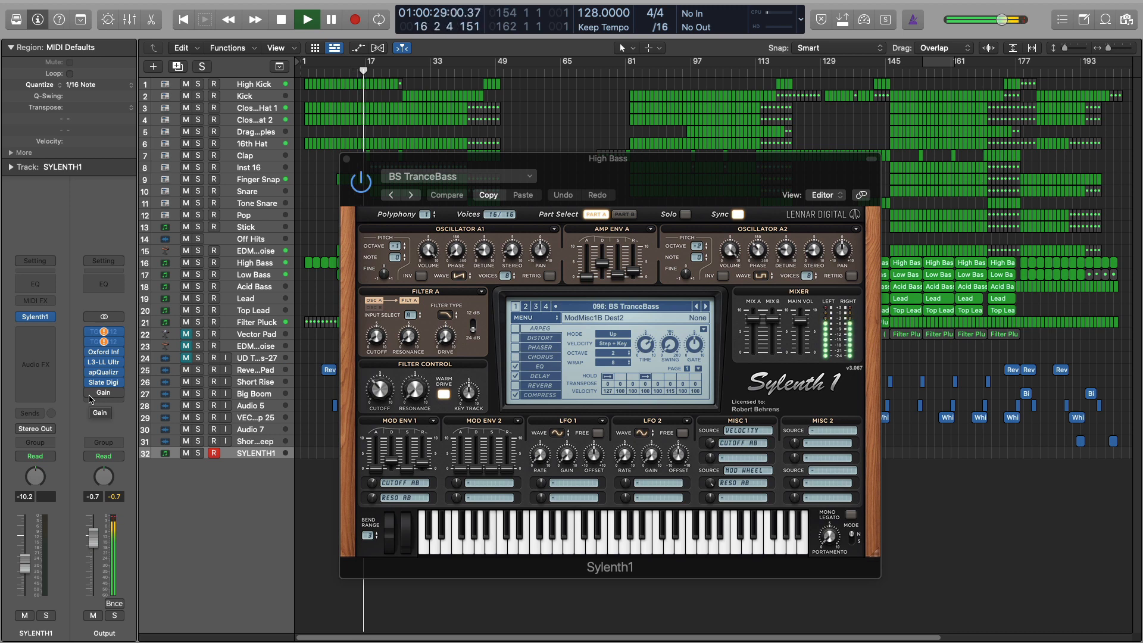
# Step: Stop the song playback and close the High Bass track's Sylenth1 window
pyautogui.moveTo(89, 394)
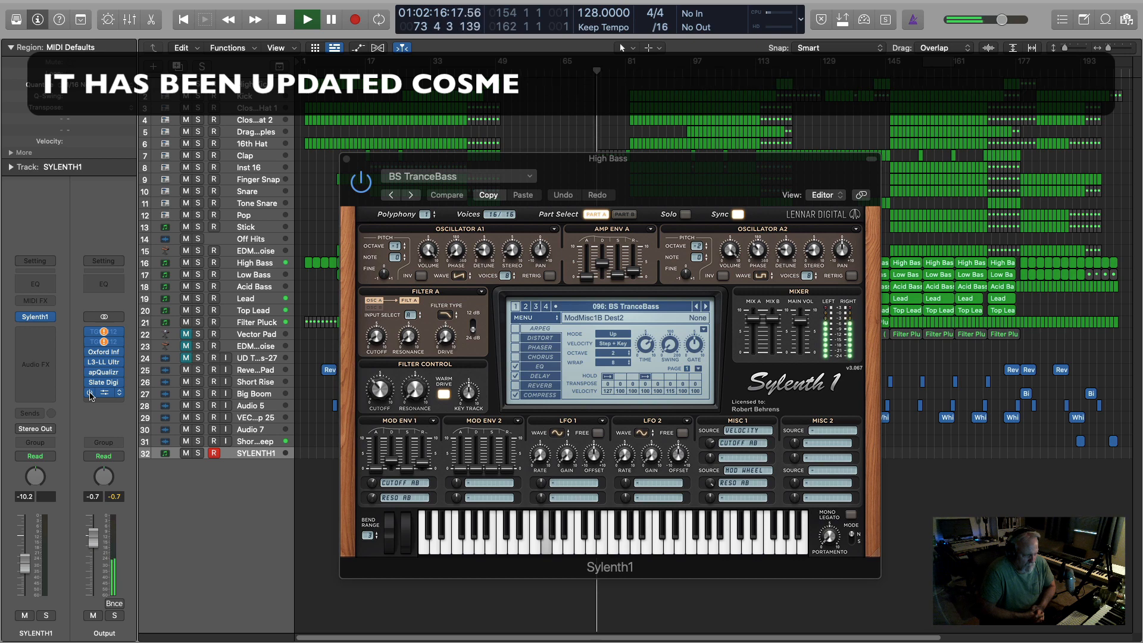
pyautogui.press('space')
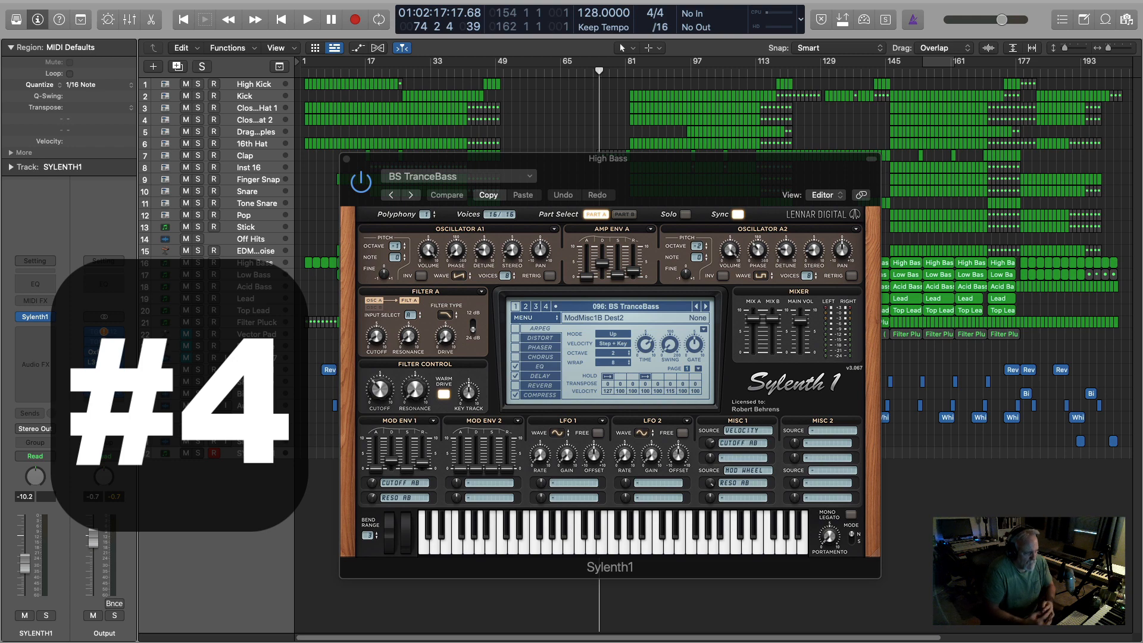
pyautogui.click(347, 159)
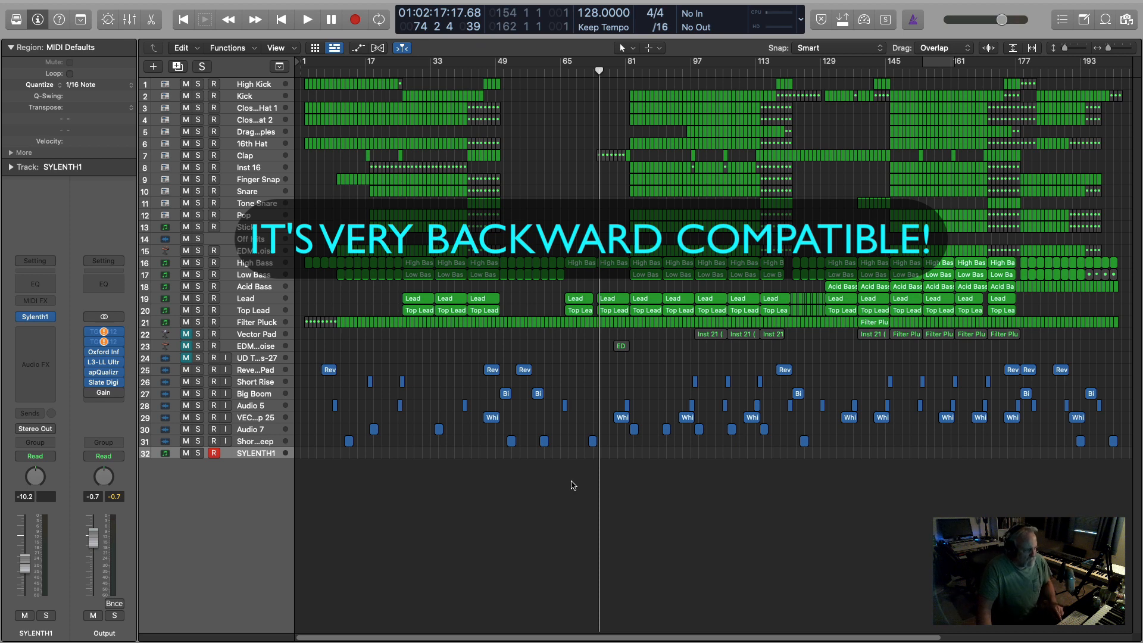
# Step: Audition the arrangement from bar 74 and around bar 145, stopping with the playhead at bar 130
pyautogui.press('space')
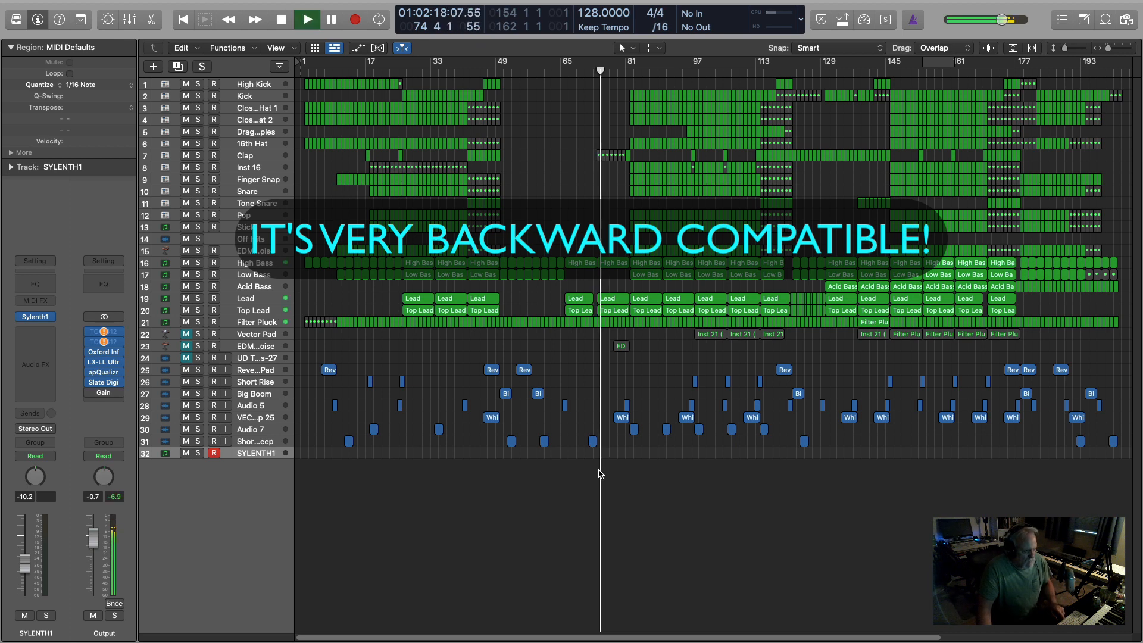
pyautogui.click(882, 72)
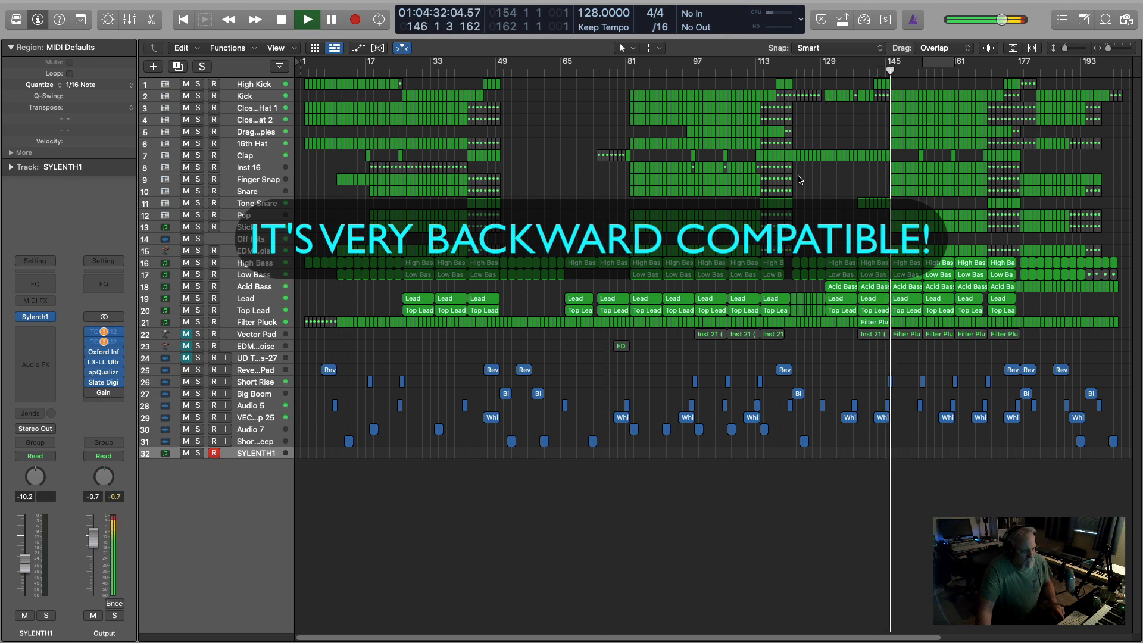
pyautogui.press('space')
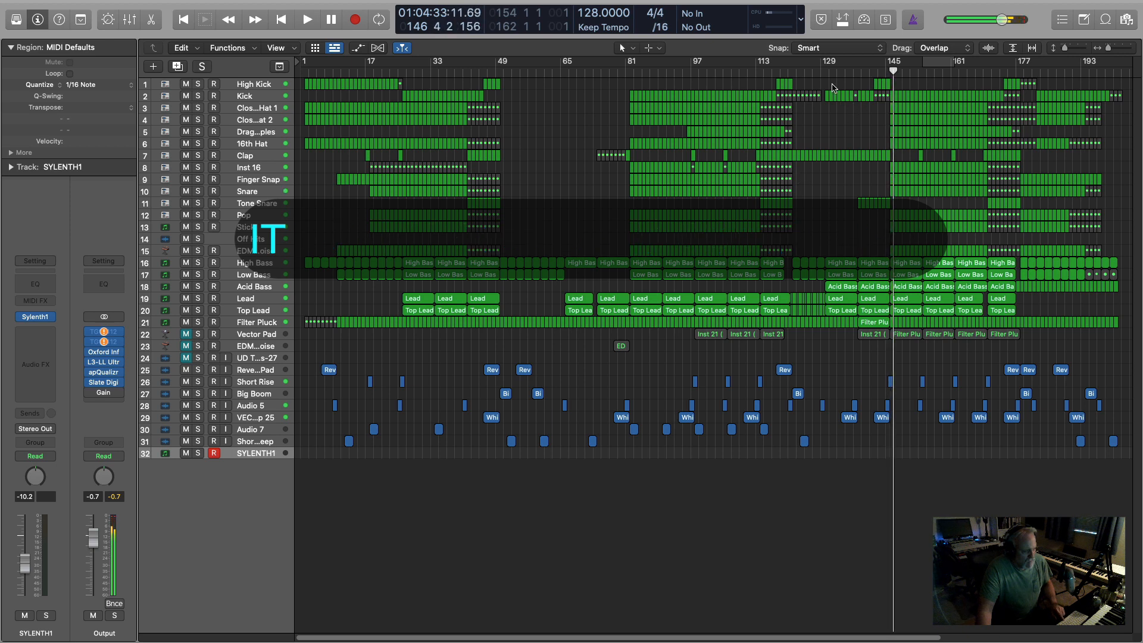
pyautogui.click(832, 71)
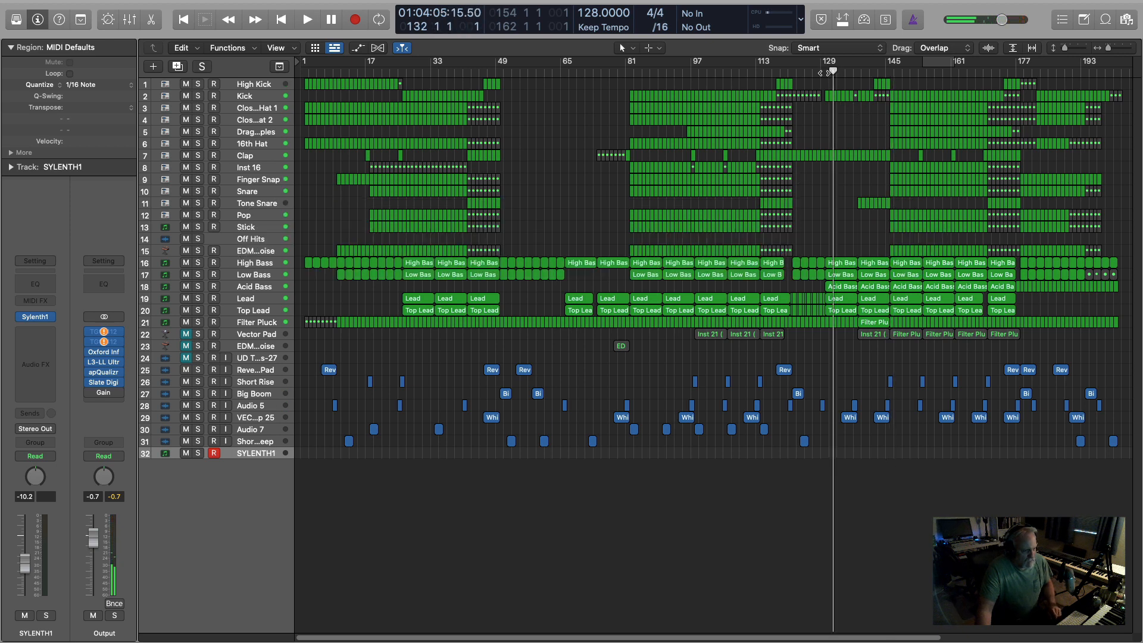
pyautogui.click(824, 71)
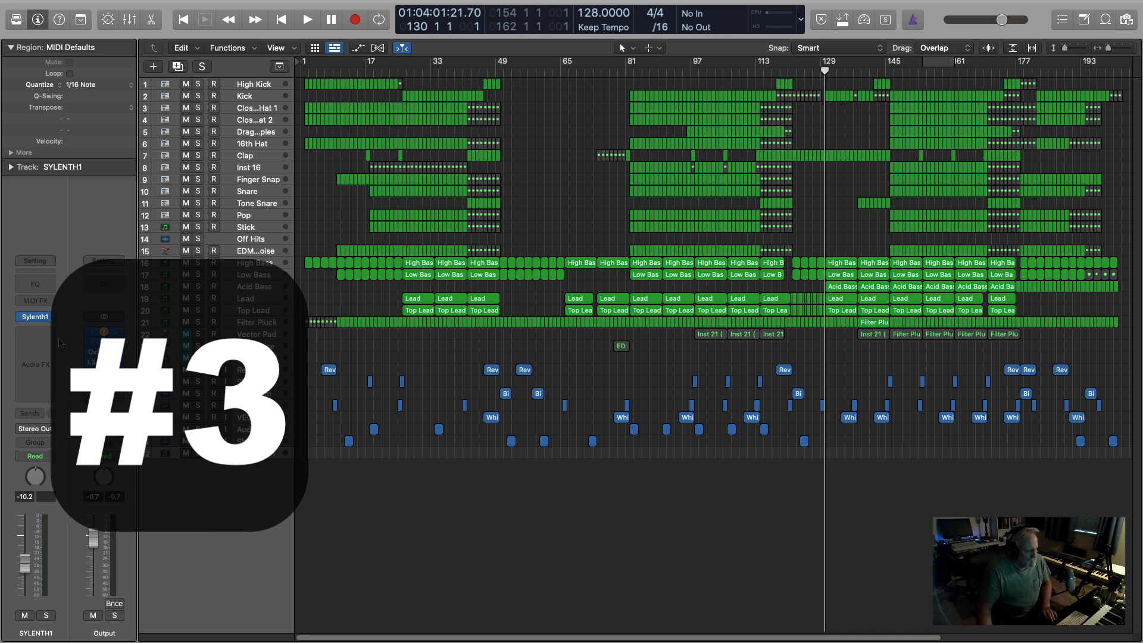
# Step: Open the Sylenth1 instrument on the SYLENTH1 track and set its polyphony to 16
pyautogui.click(35, 318)
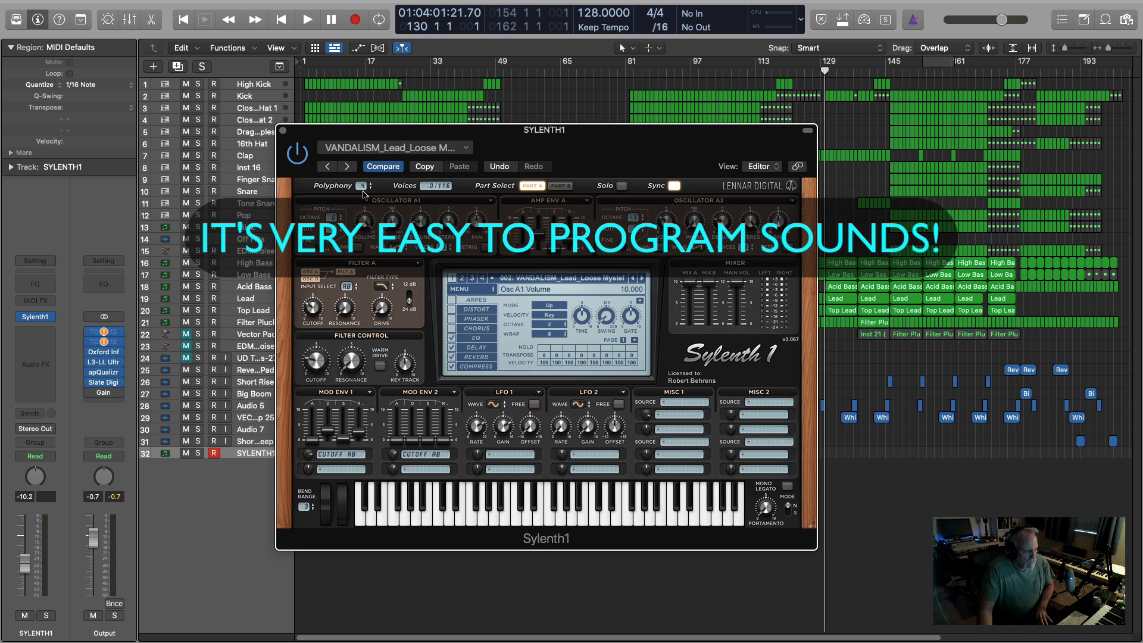
pyautogui.moveTo(363, 194); pyautogui.dragTo(365, 113)
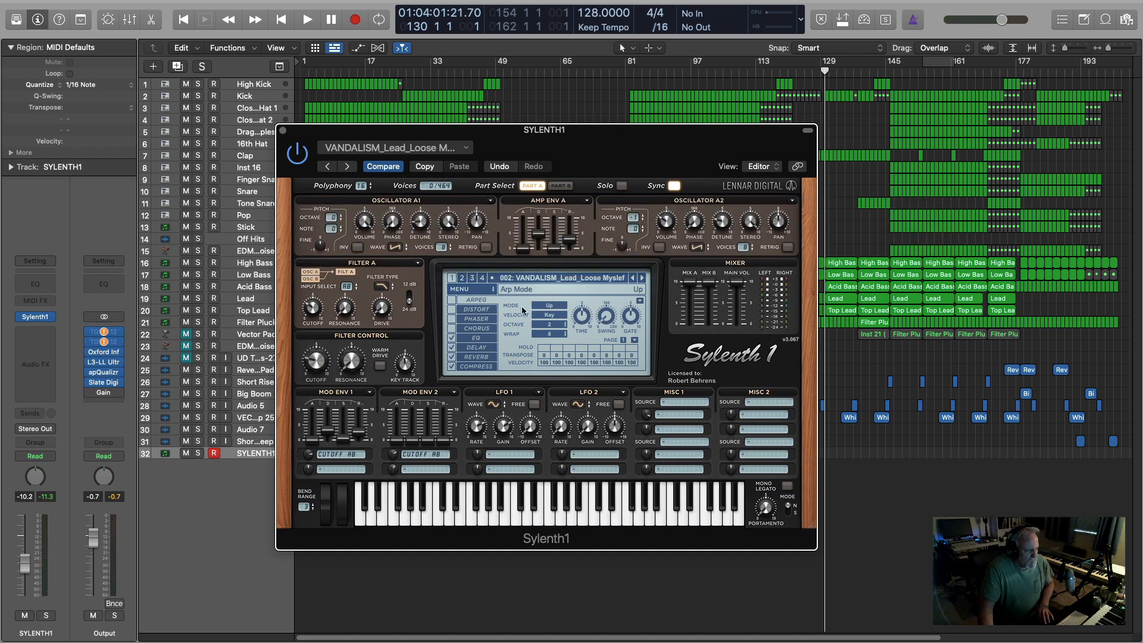
# Step: Clear the current Sylenth1 preset to the Init sound
pyautogui.click(477, 289)
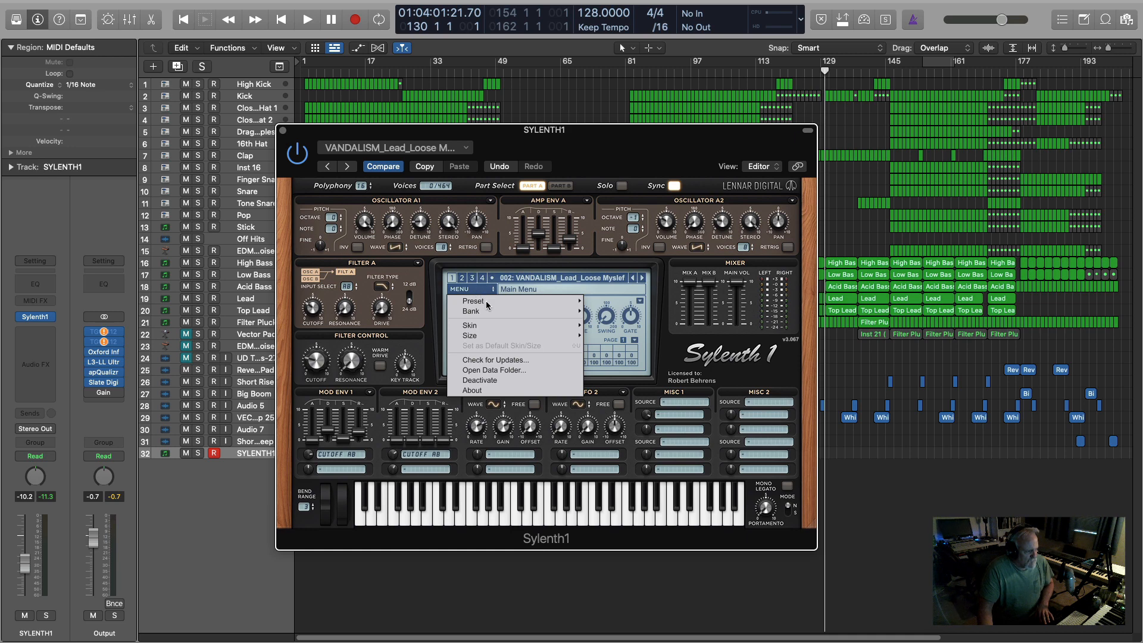
pyautogui.moveTo(493, 302)
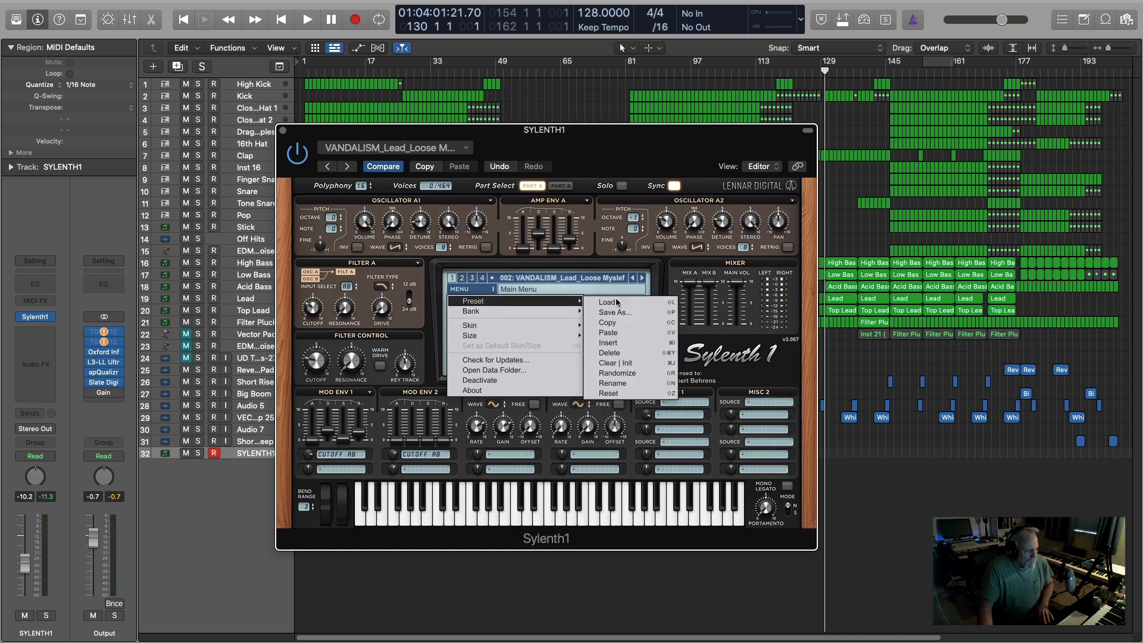
pyautogui.click(627, 363)
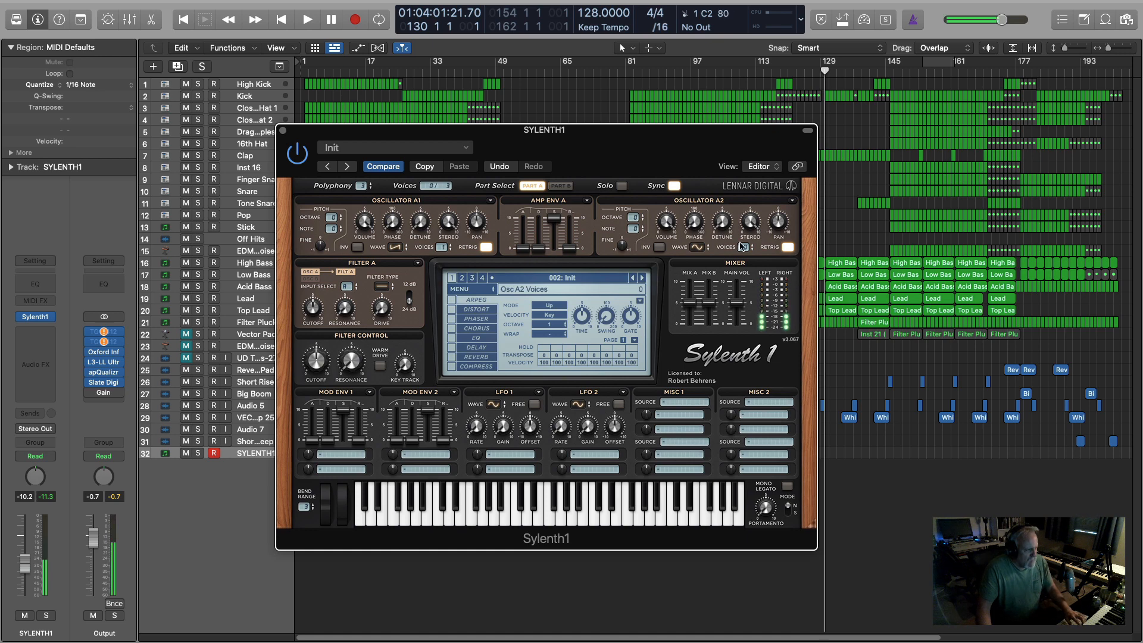
# Step: Increase the voices of oscillators A2 and A1, and turn off retrigger on oscillator A1
pyautogui.moveTo(741, 245); pyautogui.dragTo(741, 236)
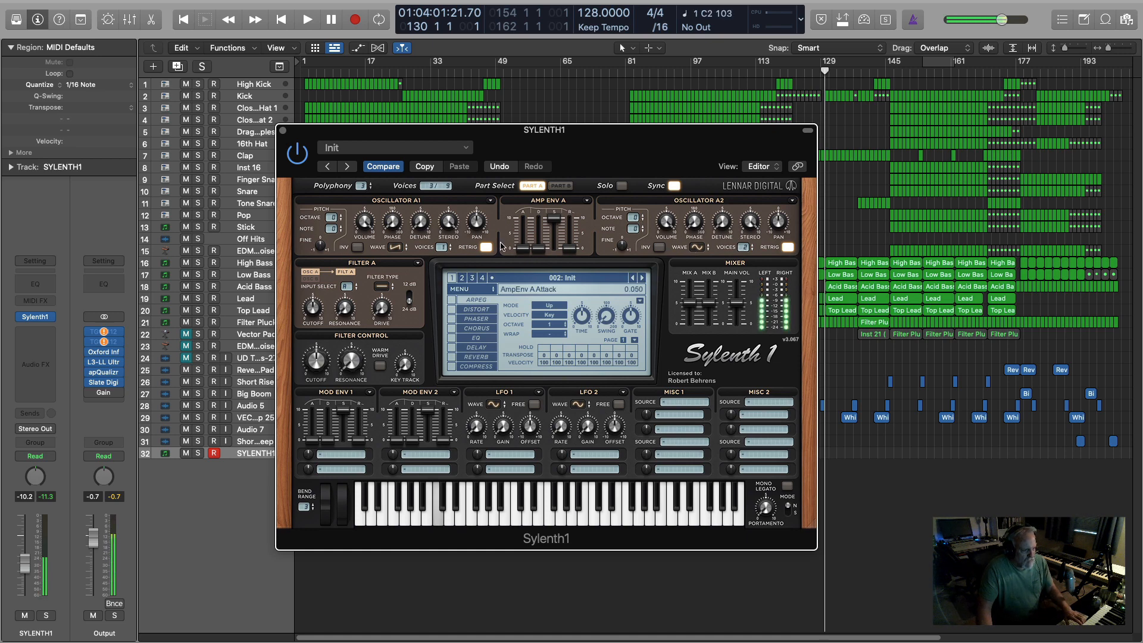
pyautogui.click(486, 246)
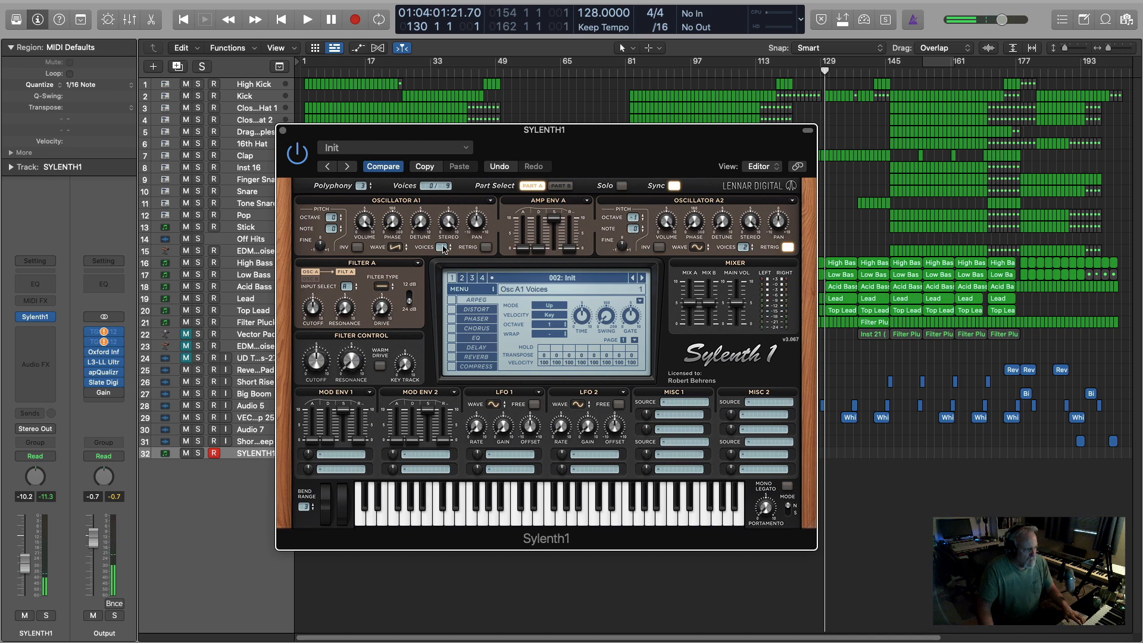
pyautogui.scroll(6, 442, 248)
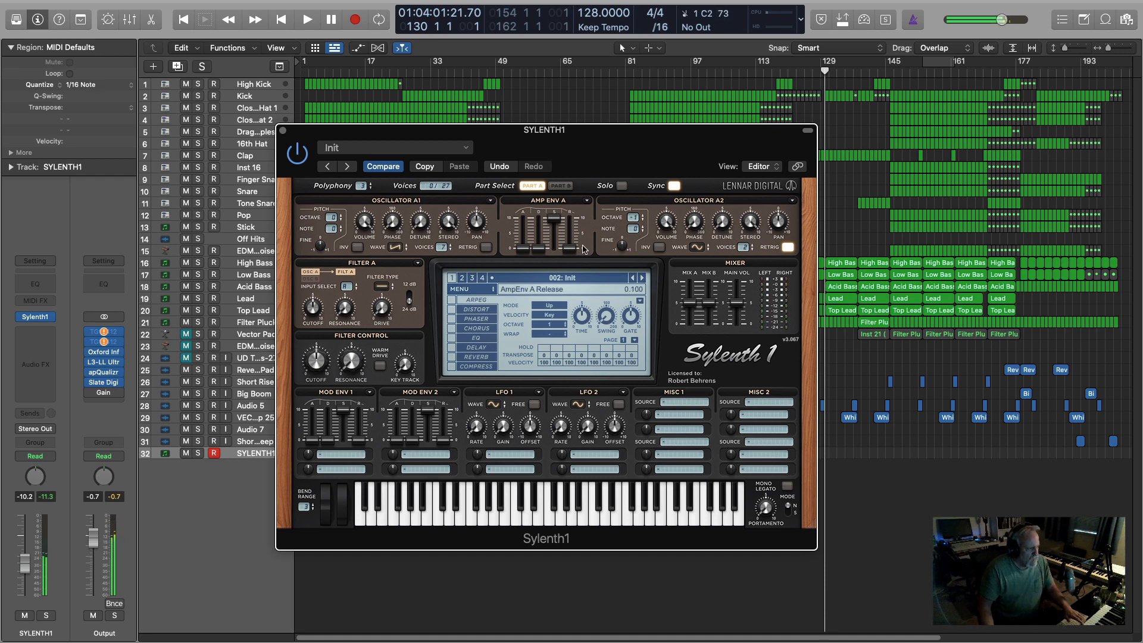
# Step: Lengthen the release of amp envelope A and set filter A to low-pass with a 24 dB slope
pyautogui.moveTo(583, 249); pyautogui.dragTo(578, 213)
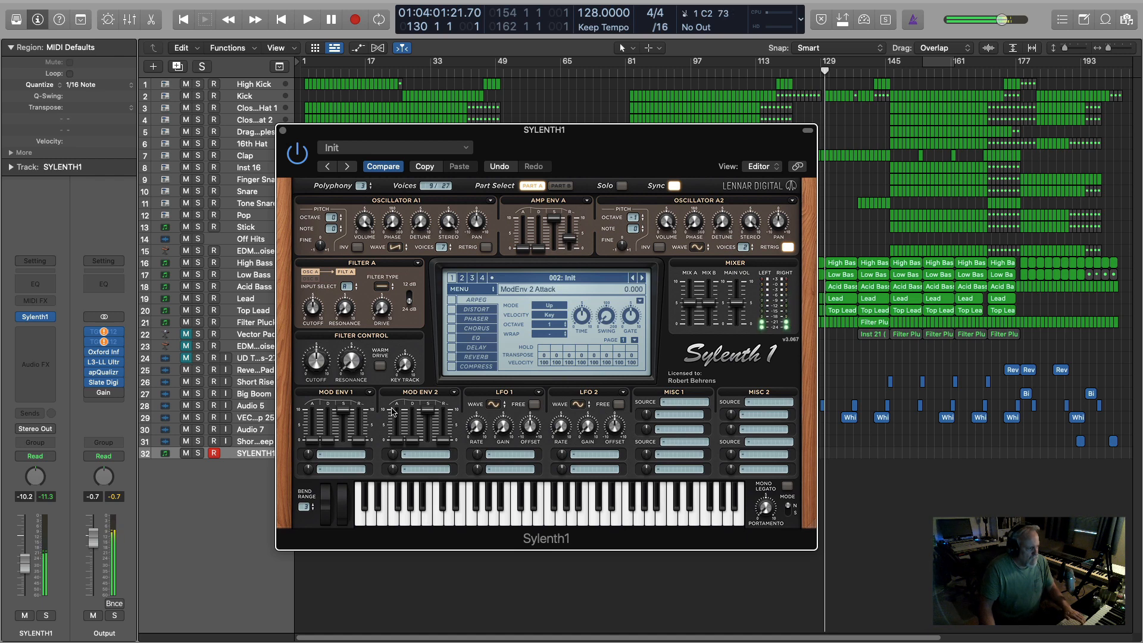
pyautogui.click(384, 287)
pyautogui.click(407, 307)
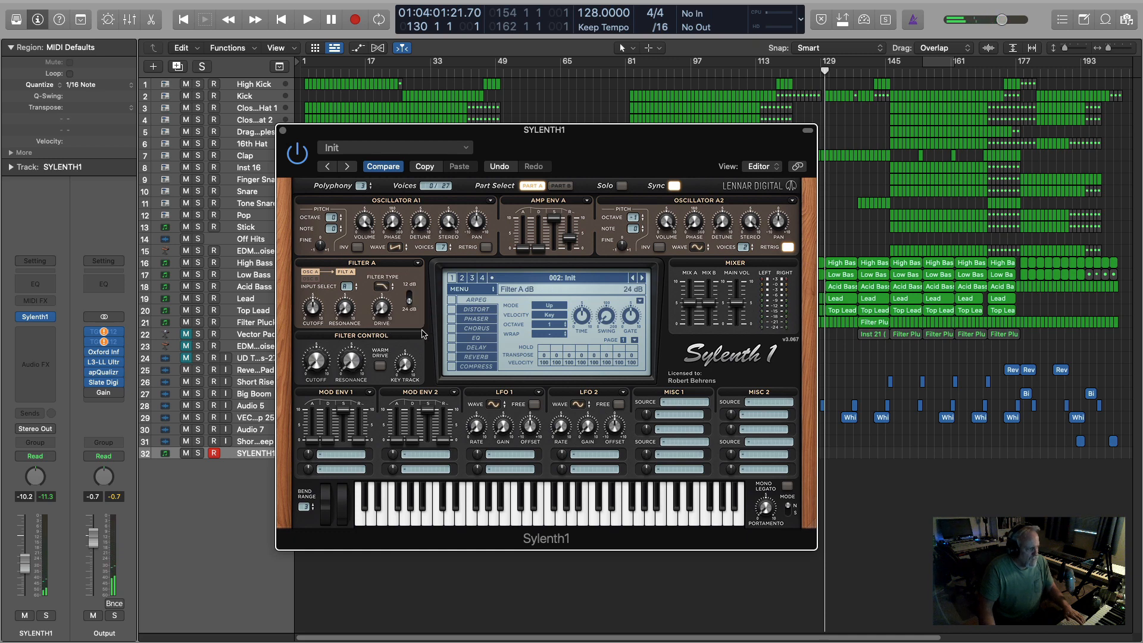
# Step: Assign Cutoff A and B as the first destination of Mod Env 1
pyautogui.click(335, 455)
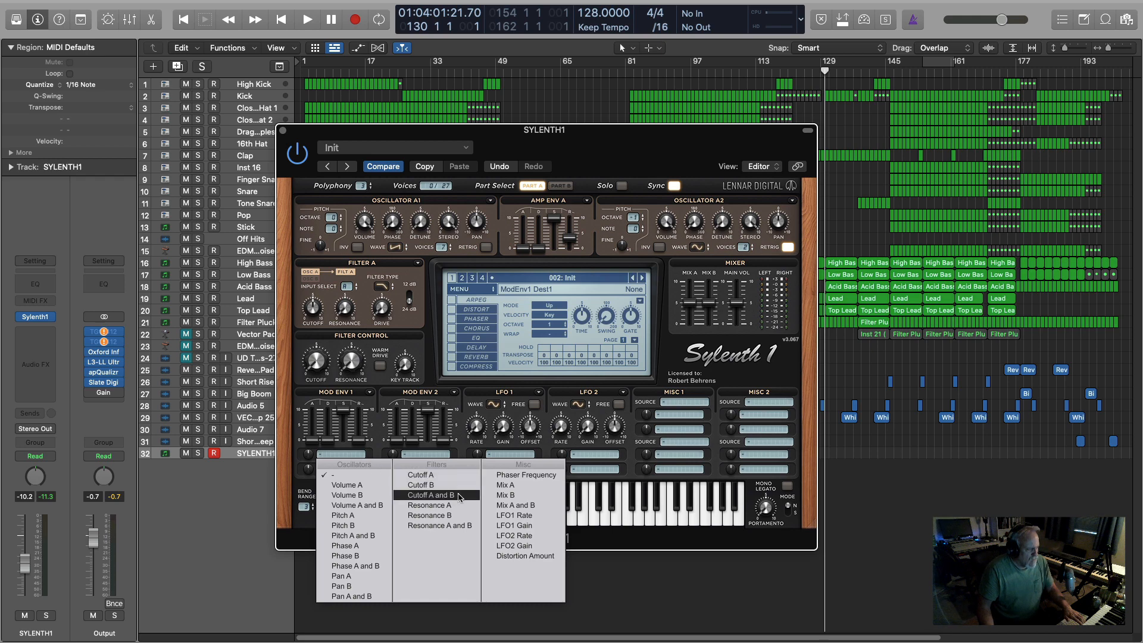
pyautogui.click(438, 496)
pyautogui.click(444, 499)
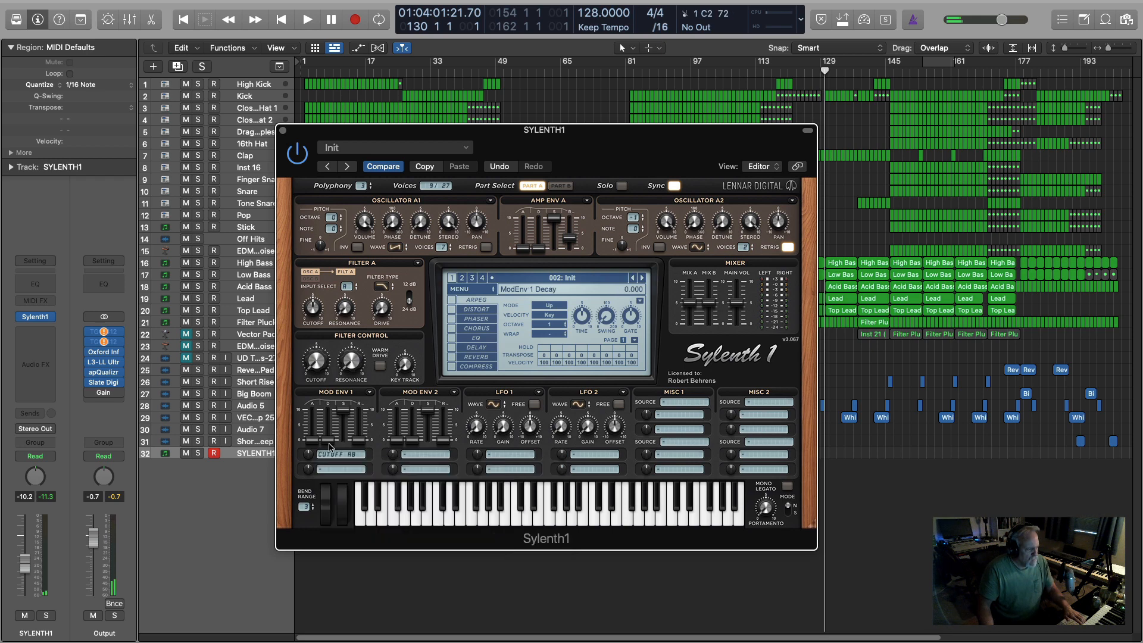
# Step: Adjust the filter control cutoff and the Mod Env 1 sliders to shape the filter movement
pyautogui.moveTo(311, 429); pyautogui.dragTo(313, 413)
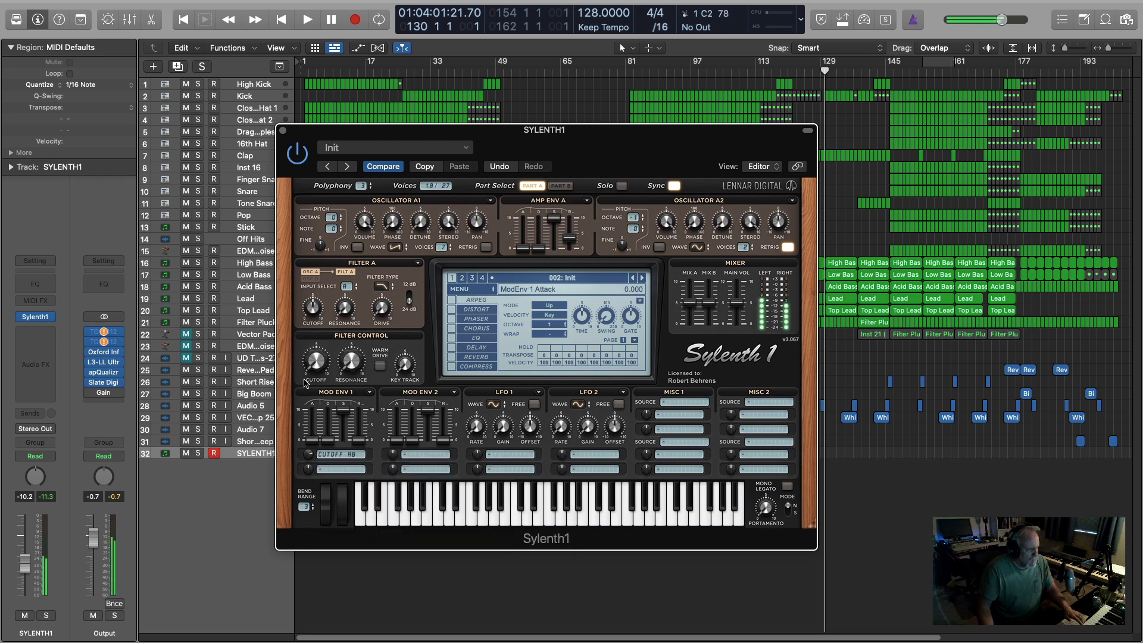
pyautogui.moveTo(310, 365); pyautogui.dragTo(314, 344)
pyautogui.moveTo(327, 440); pyautogui.dragTo(364, 388)
pyautogui.moveTo(316, 360); pyautogui.dragTo(317, 341)
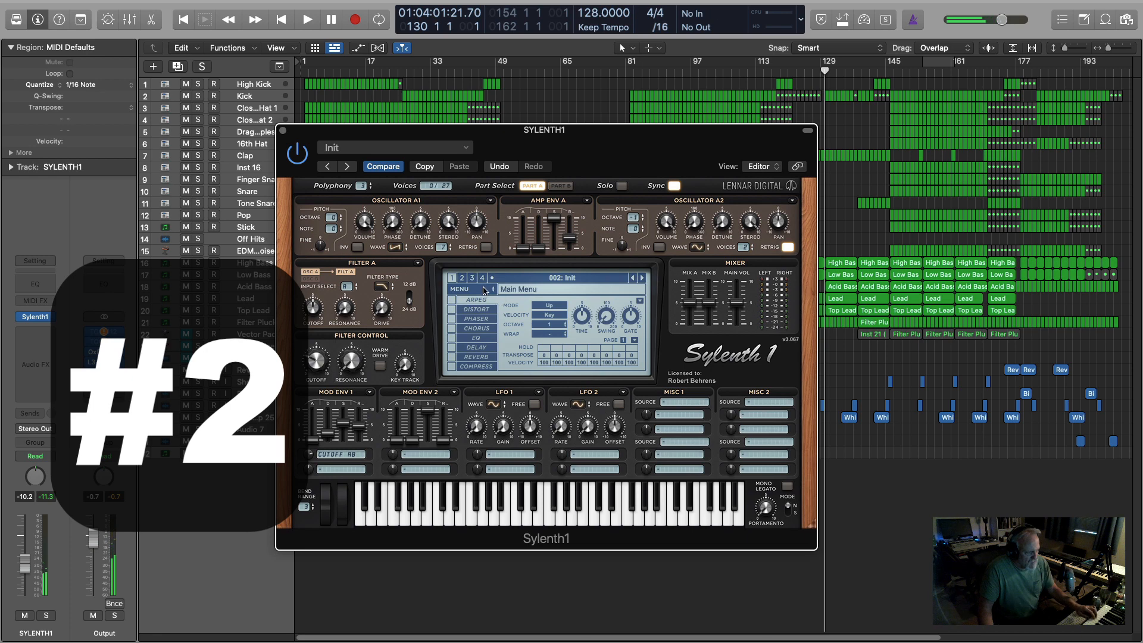
# Step: Load the Vandalism lead and bass bank from the Shocking Sounds factory folder and view its preset list
pyautogui.click(487, 290)
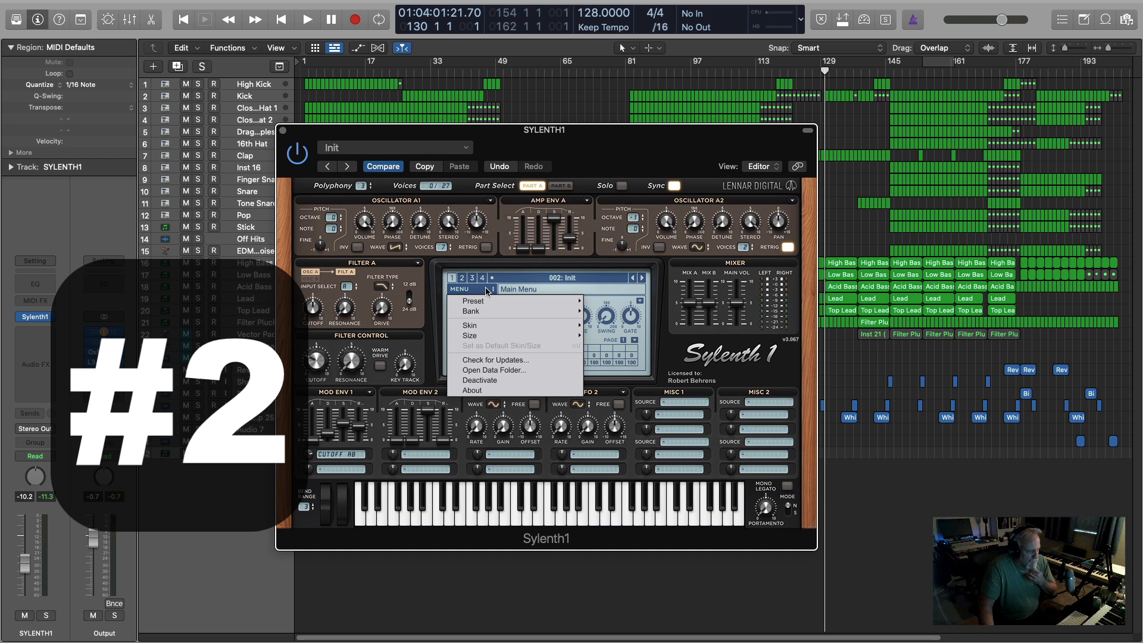
pyautogui.moveTo(485, 301)
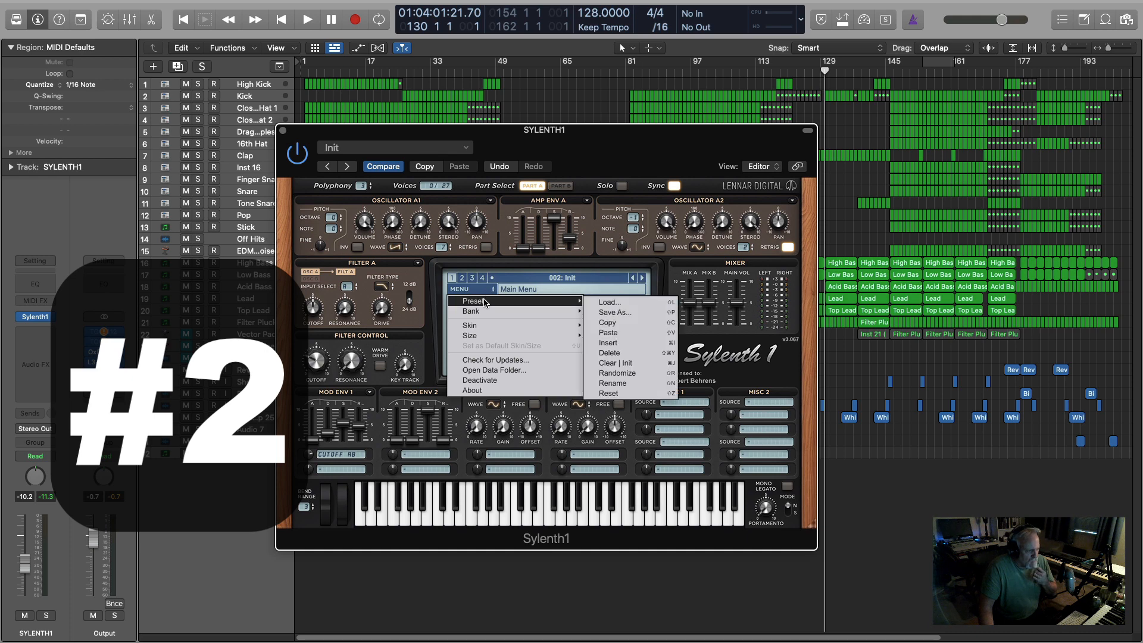
pyautogui.moveTo(609, 313)
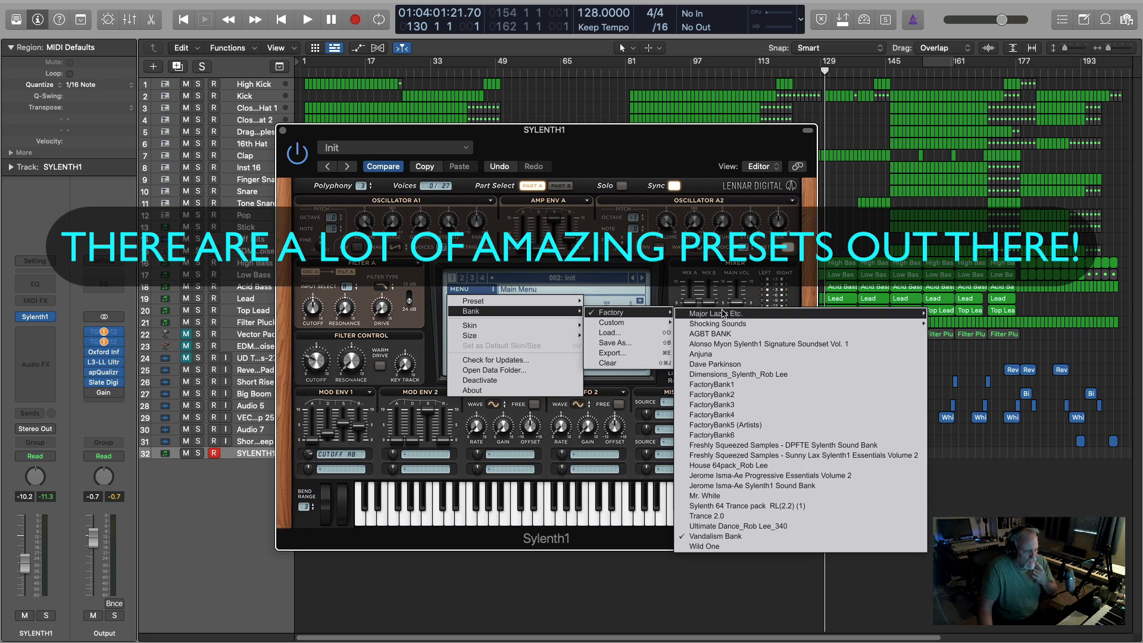
pyautogui.moveTo(723, 314)
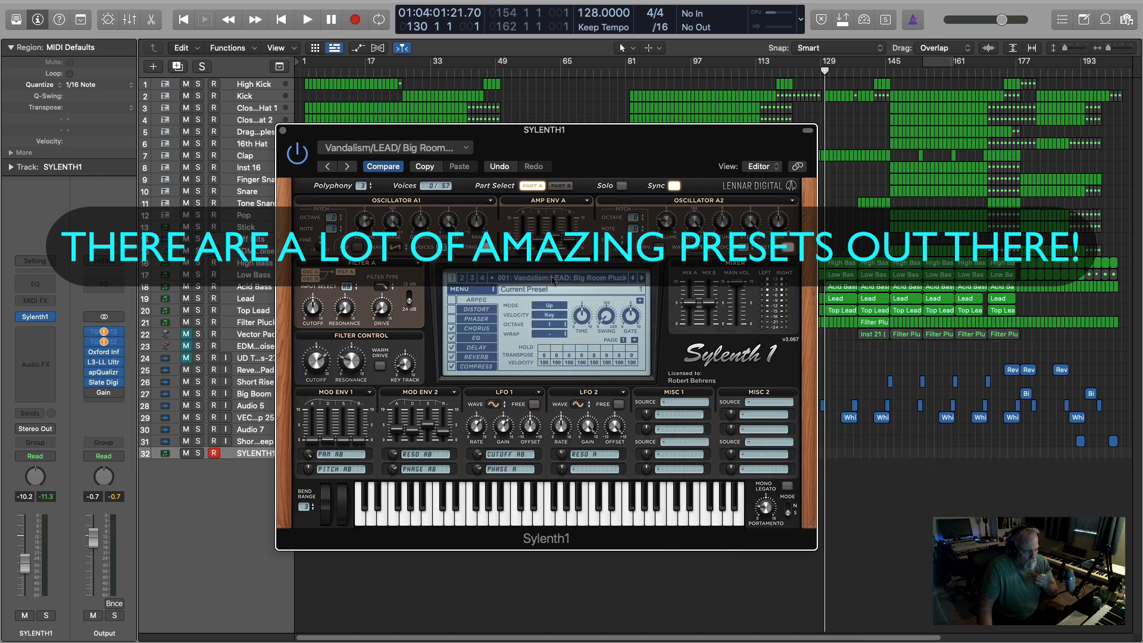
pyautogui.click(555, 279)
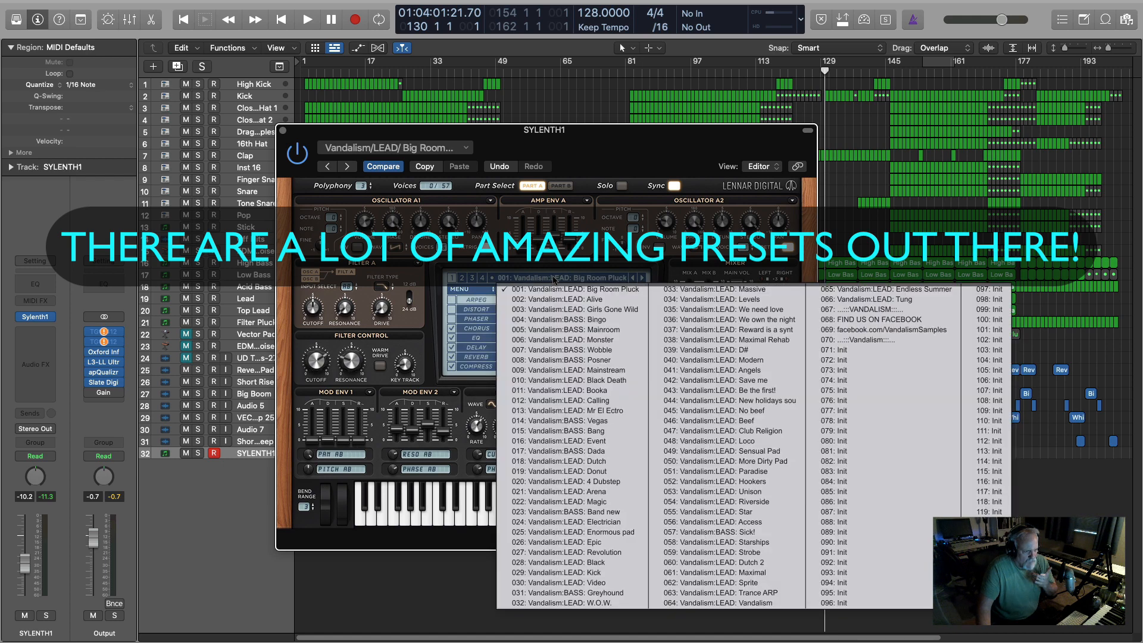
# Step: Load the House 64pack bank from the factory banks
pyautogui.click(473, 290)
pyautogui.moveTo(492, 312)
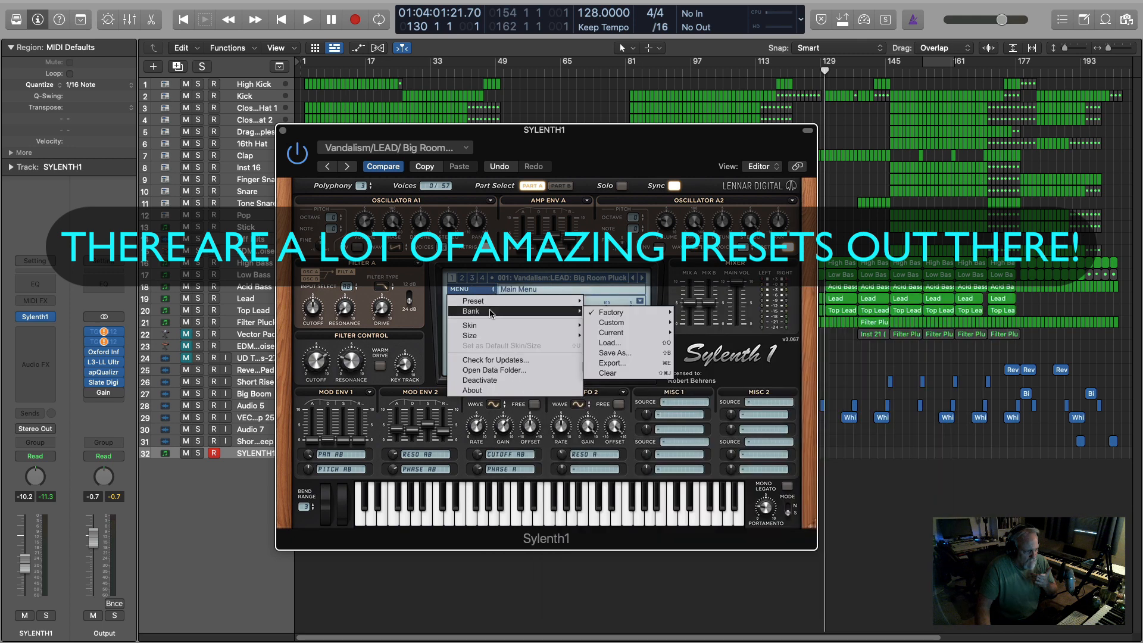
pyautogui.moveTo(625, 313)
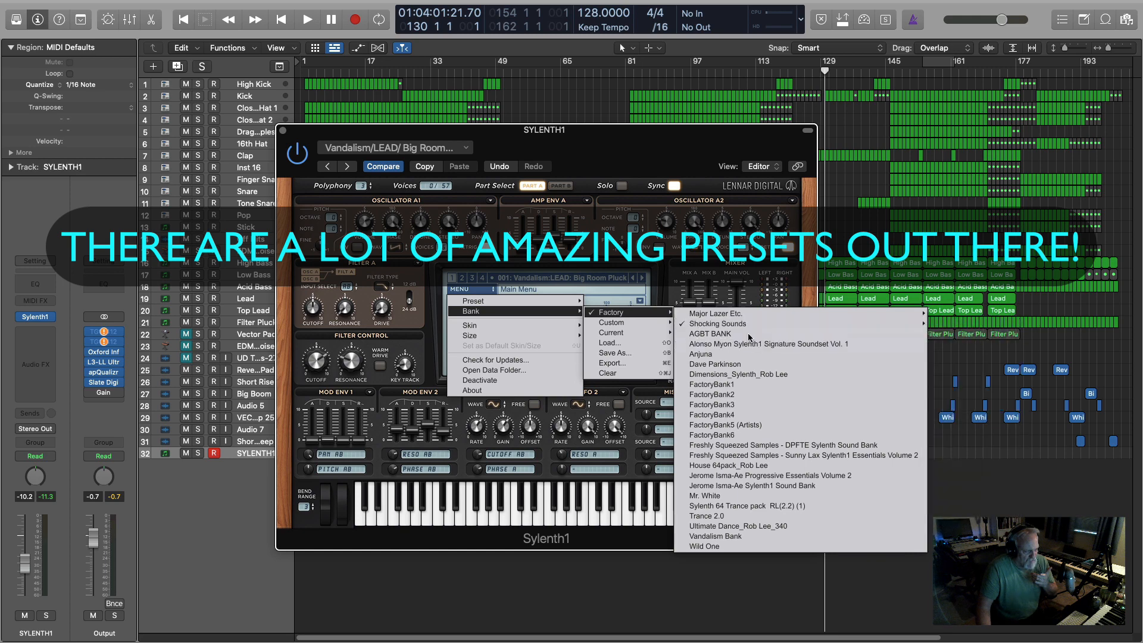
pyautogui.moveTo(743, 326)
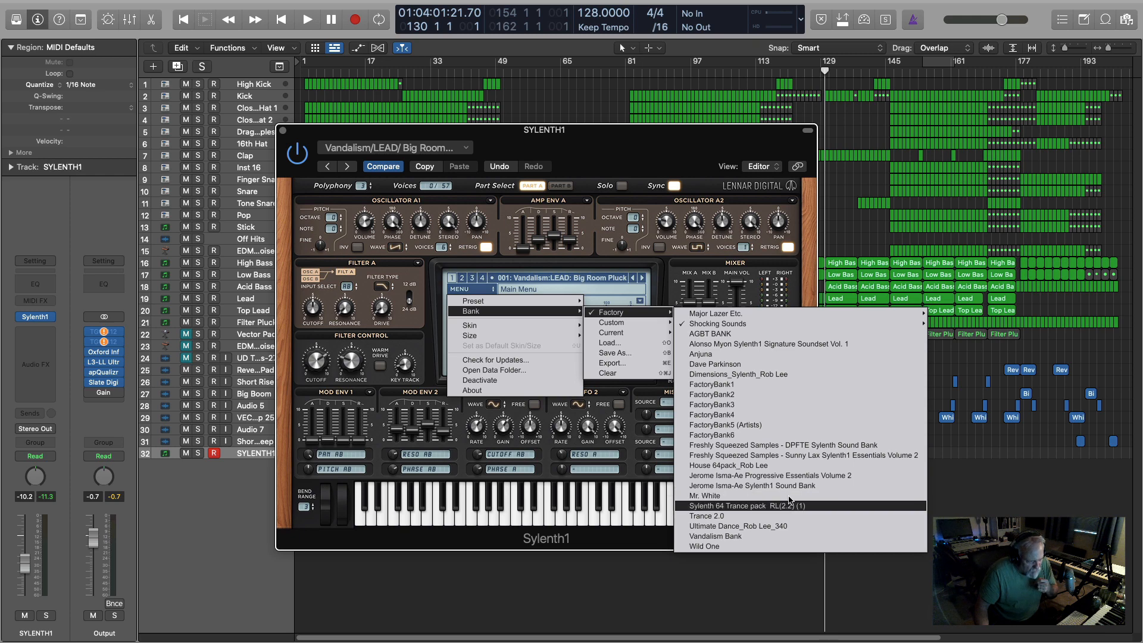
pyautogui.click(763, 467)
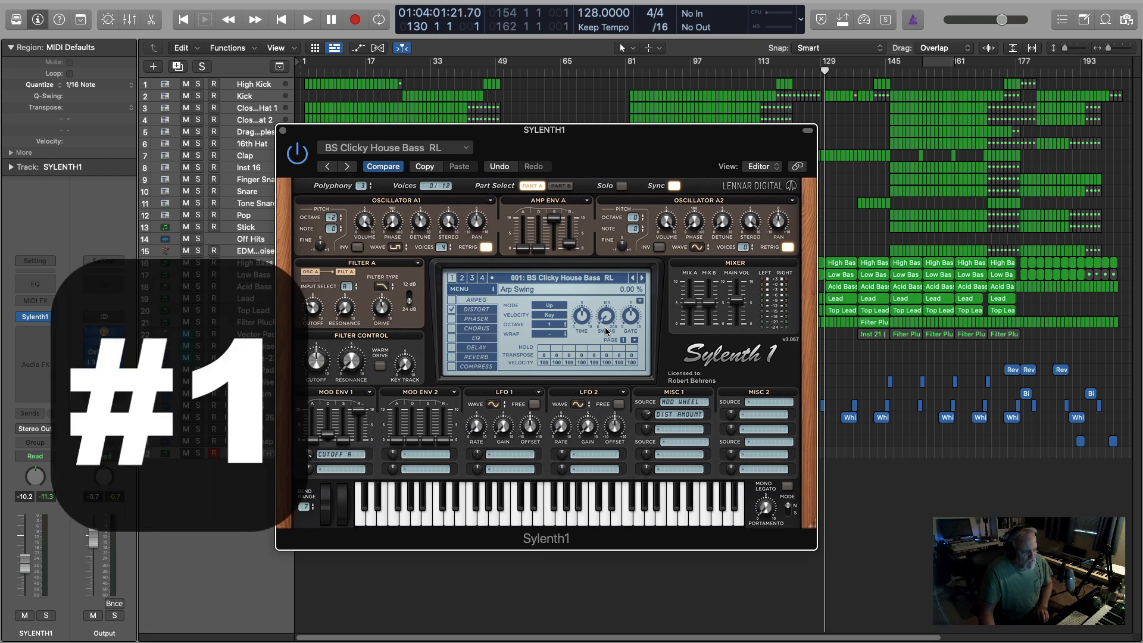
# Step: Close the SYLENTH1 plugin window and play the arrangement from bar 128
pyautogui.click(283, 131)
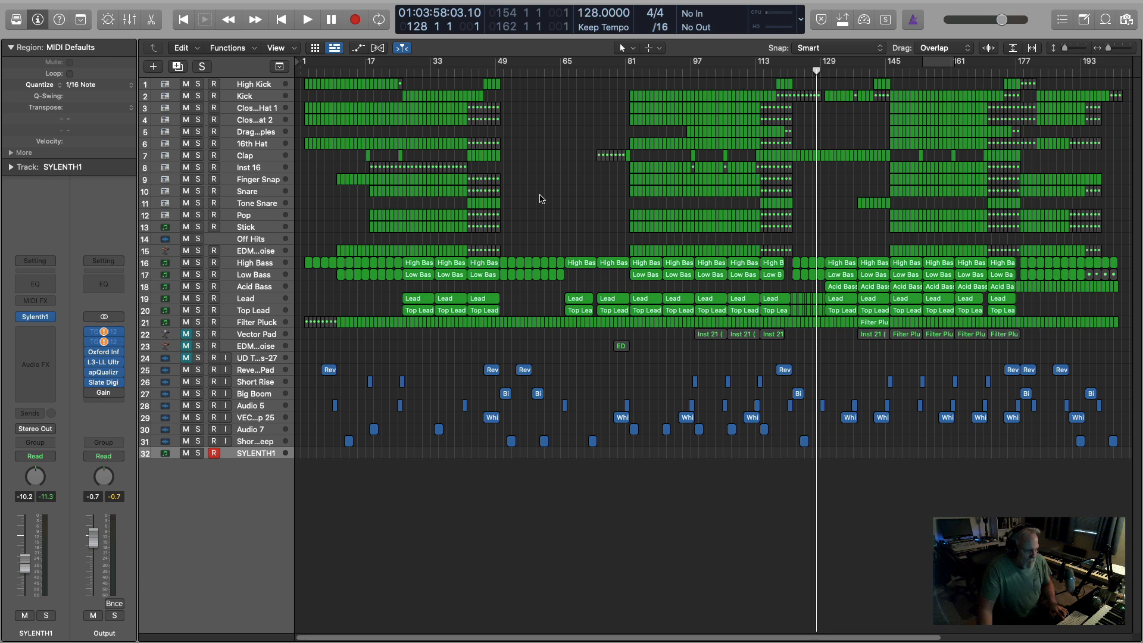
pyautogui.press('space')
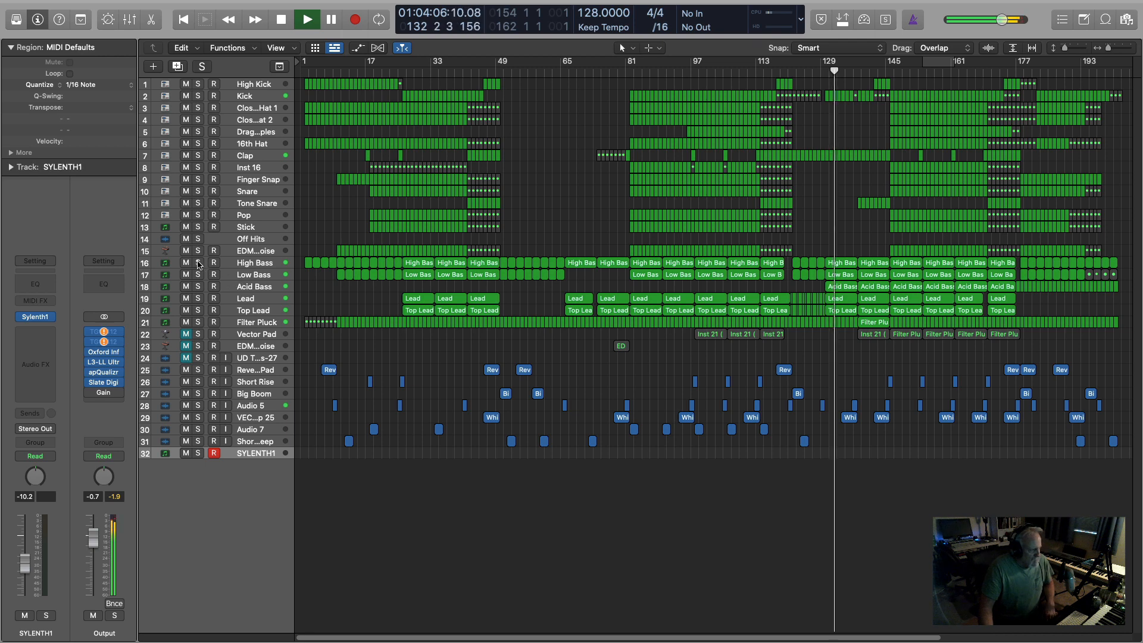
# Step: Solo the High Bass, Low Bass, Acid Bass, Lead and Top Lead tracks in turn during playback, and clear all solos
pyautogui.moveTo(199, 264); pyautogui.dragTo(199, 289)
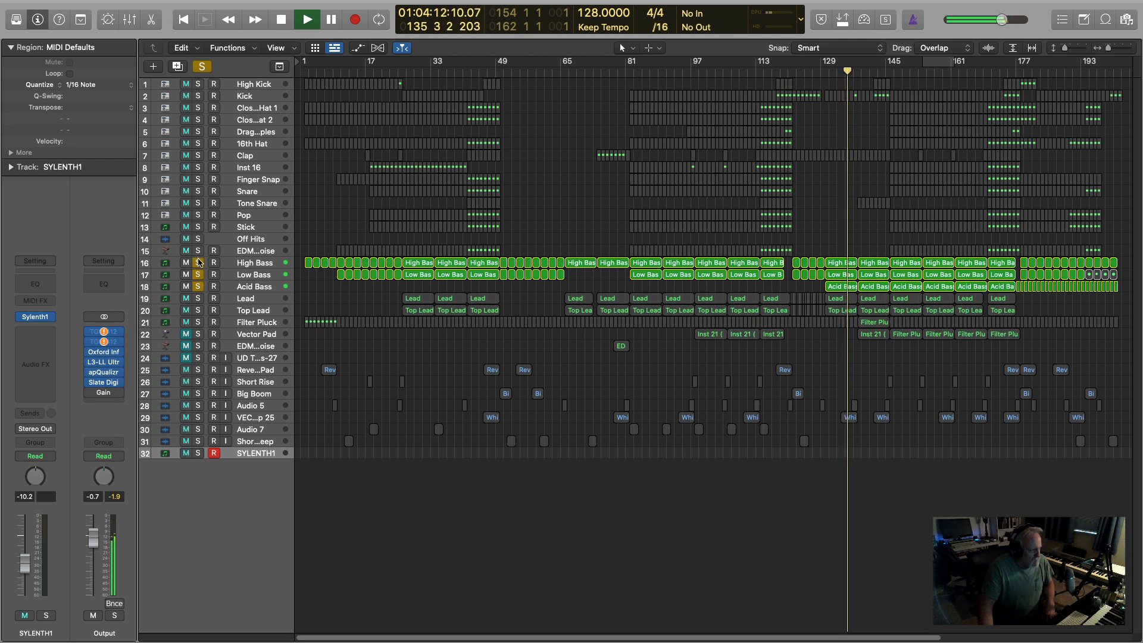
pyautogui.click(198, 299)
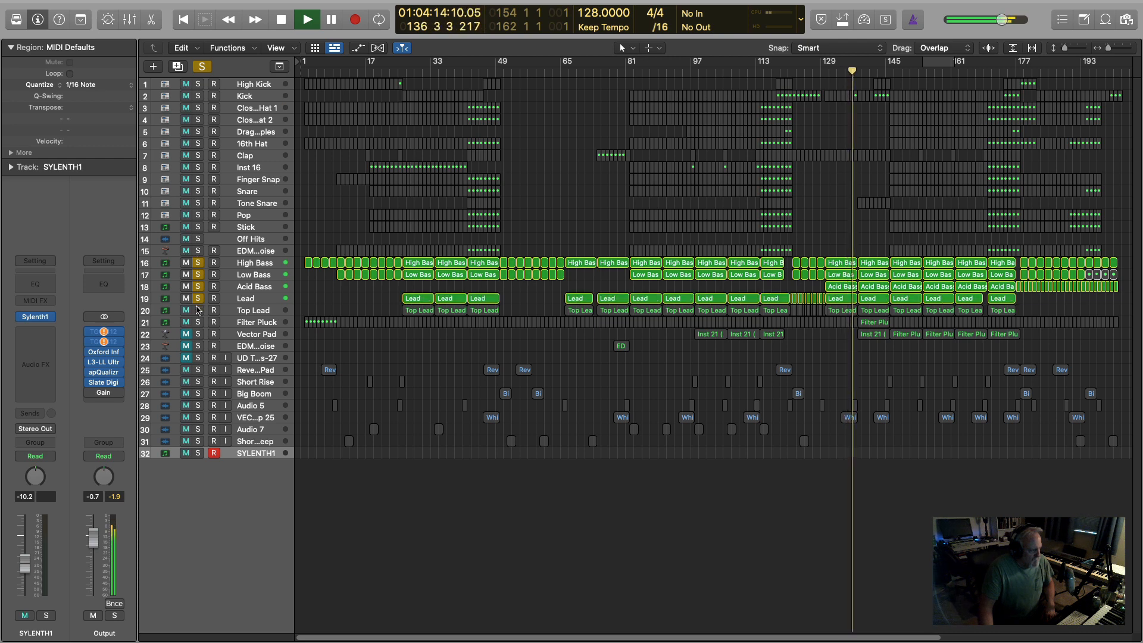
pyautogui.click(197, 311)
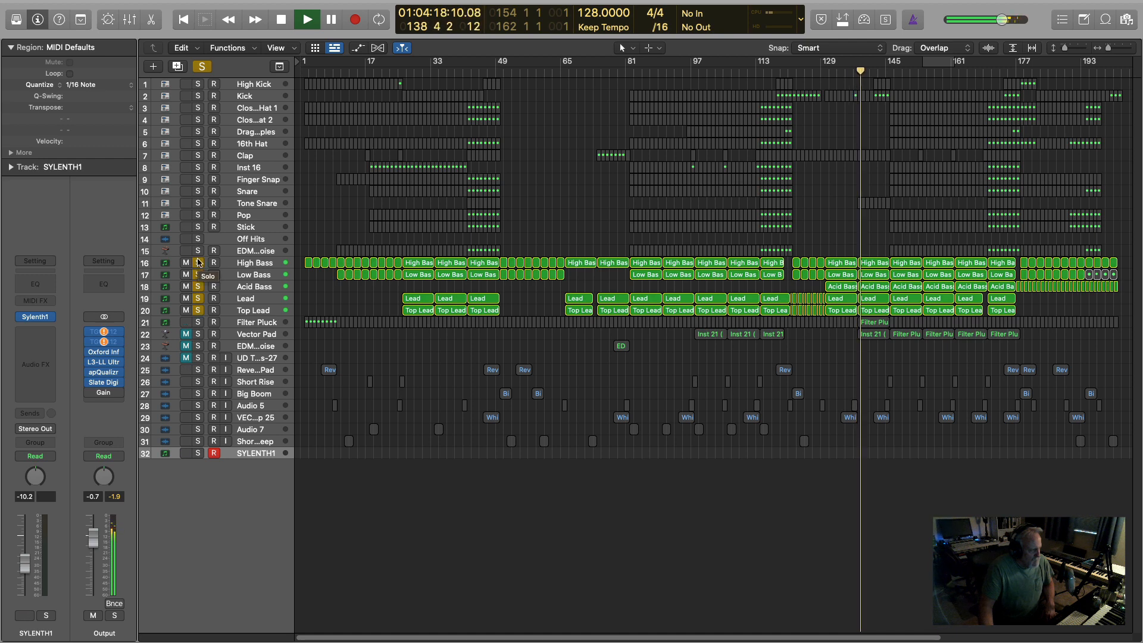
pyautogui.click(201, 66)
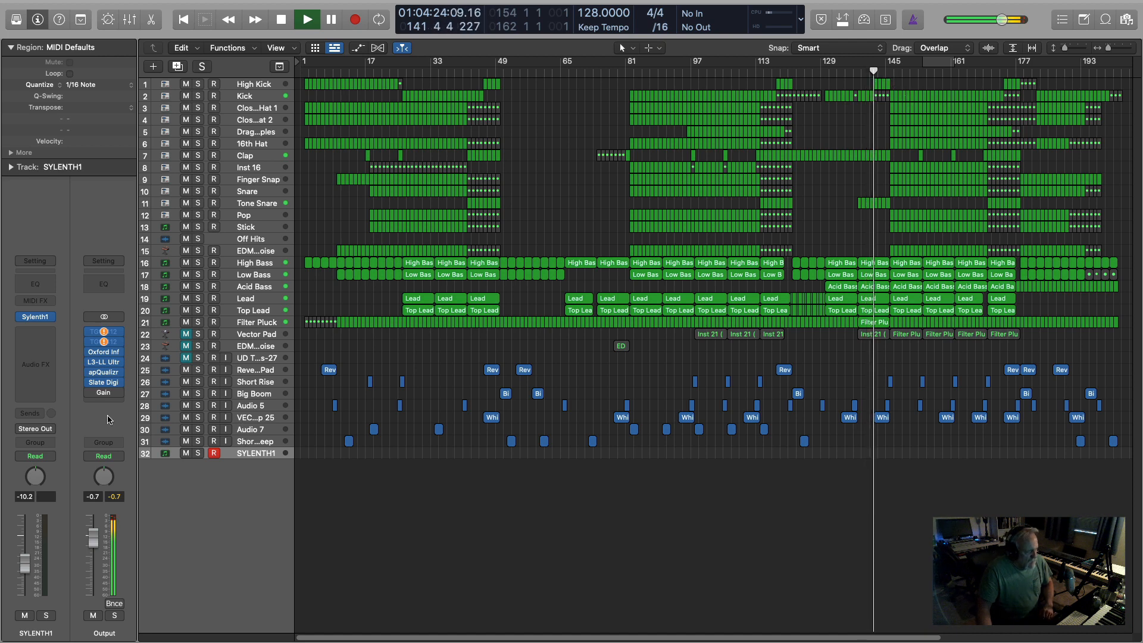
# Step: Enable the Gain plug-in on the Output channel, stop playback and close the SYLENTH1 plugin window
pyautogui.moveTo(89, 396)
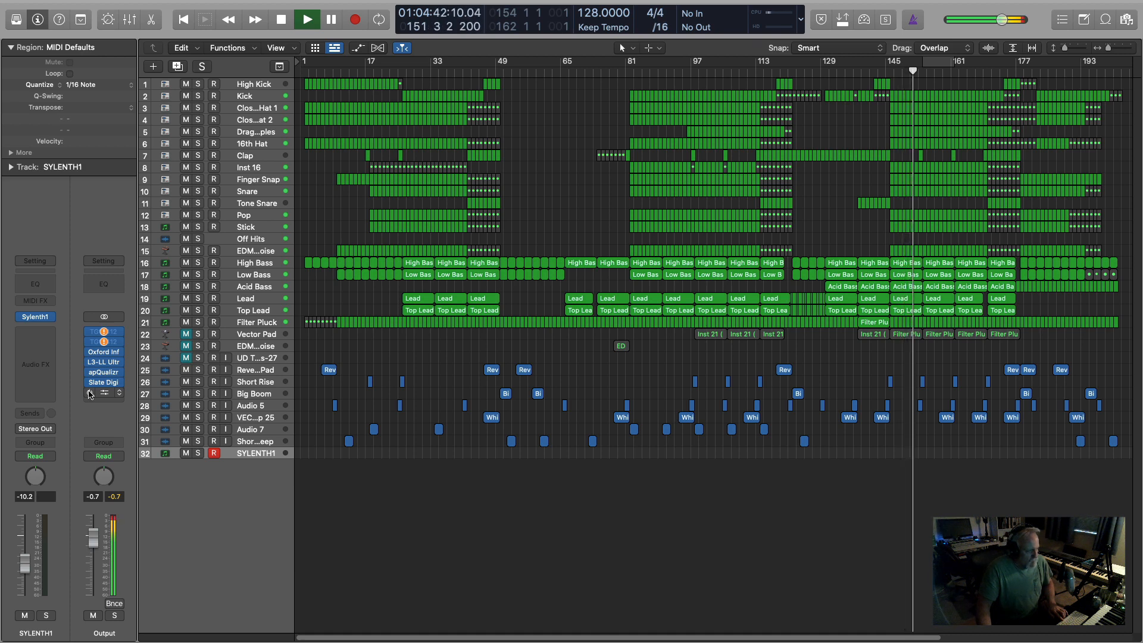
pyautogui.click(89, 393)
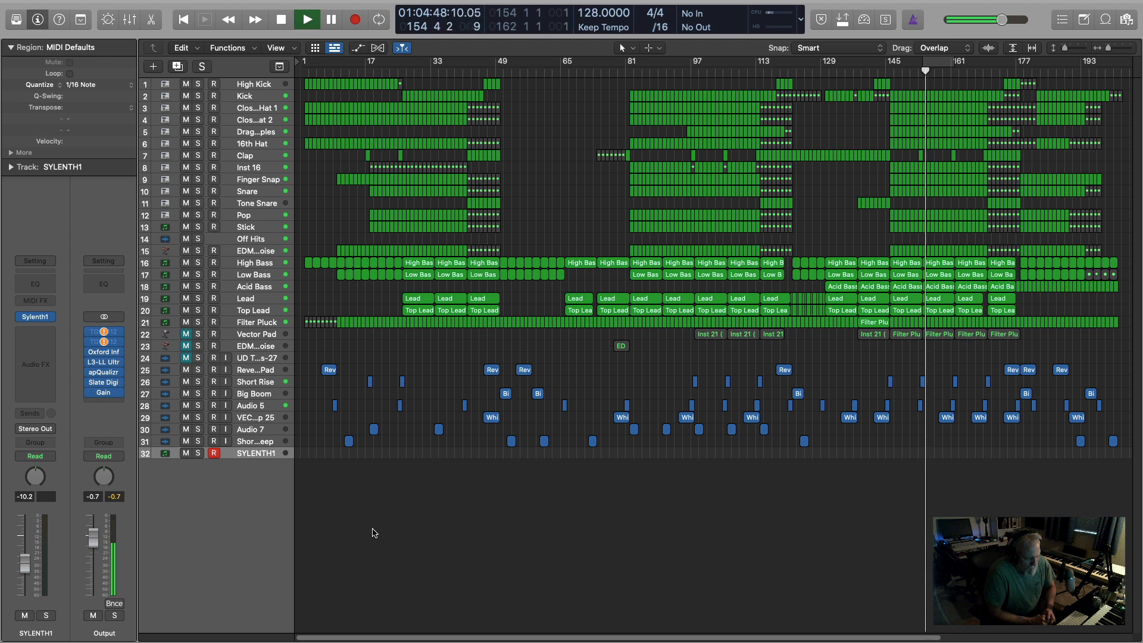
pyautogui.press('space')
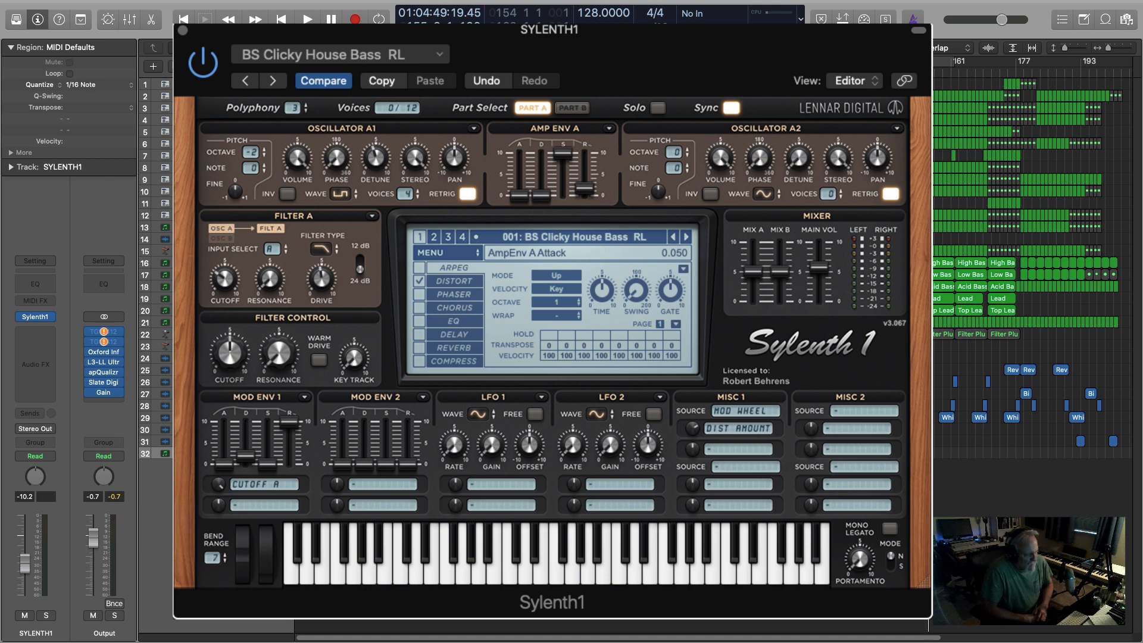
pyautogui.press('super+w')
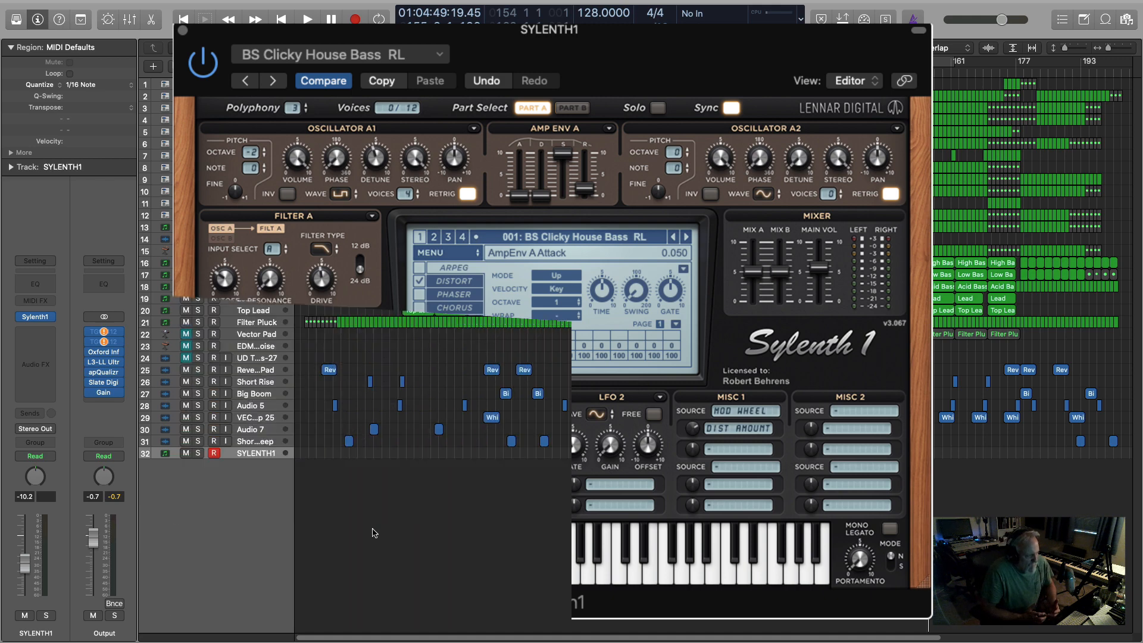